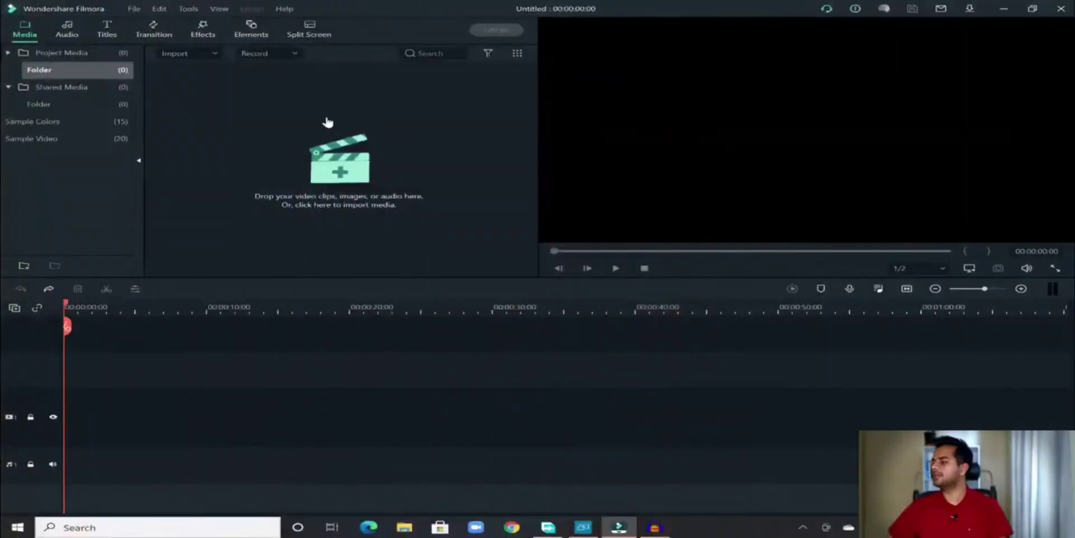
Step: Drop the Travel 01 sample clip onto the empty video track and zoom the timeline in on it
click(92, 140)
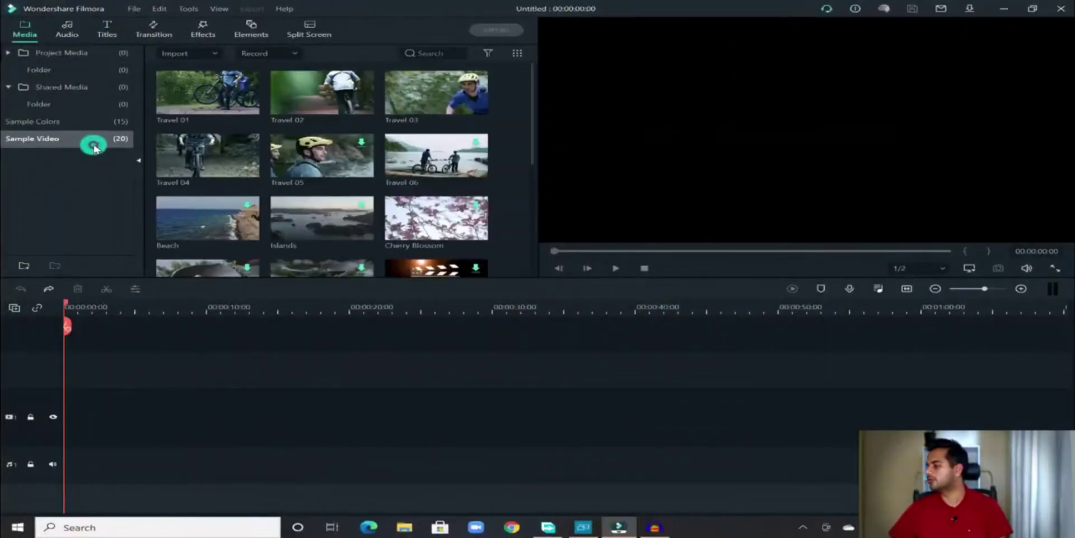
mouse_move(190, 102)
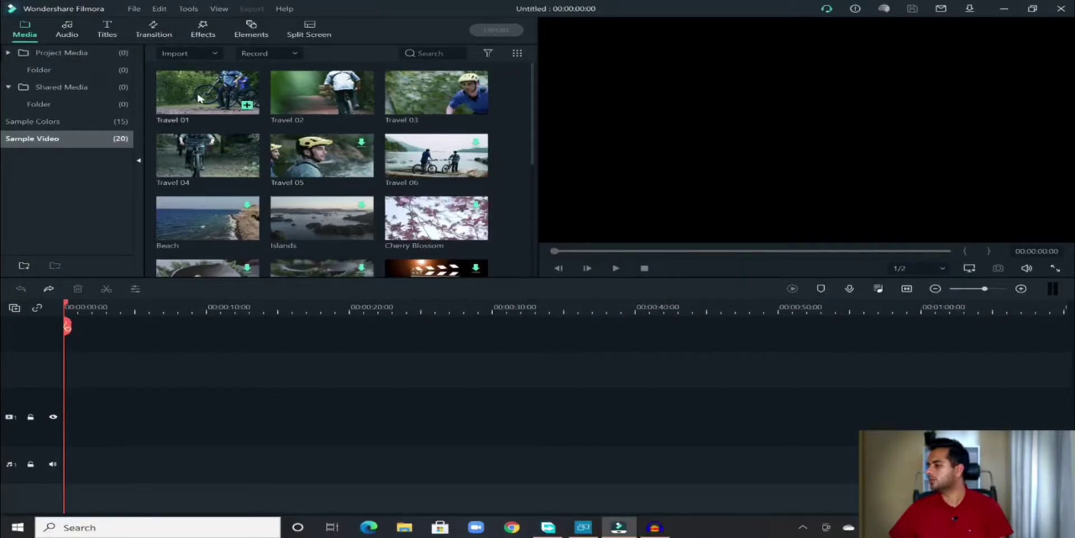
drag(203, 99, 66, 415)
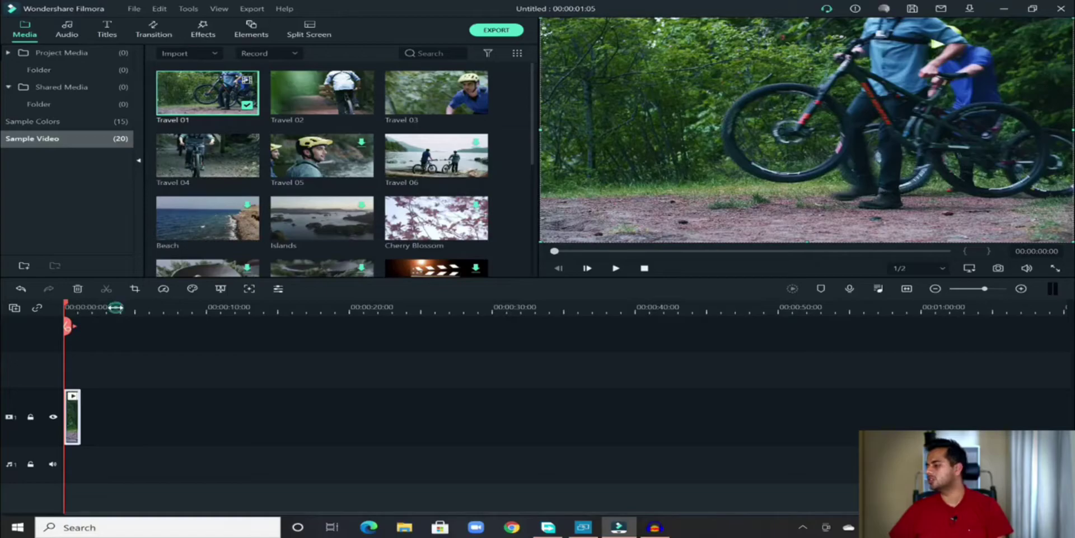
drag(116, 307, 980, 330)
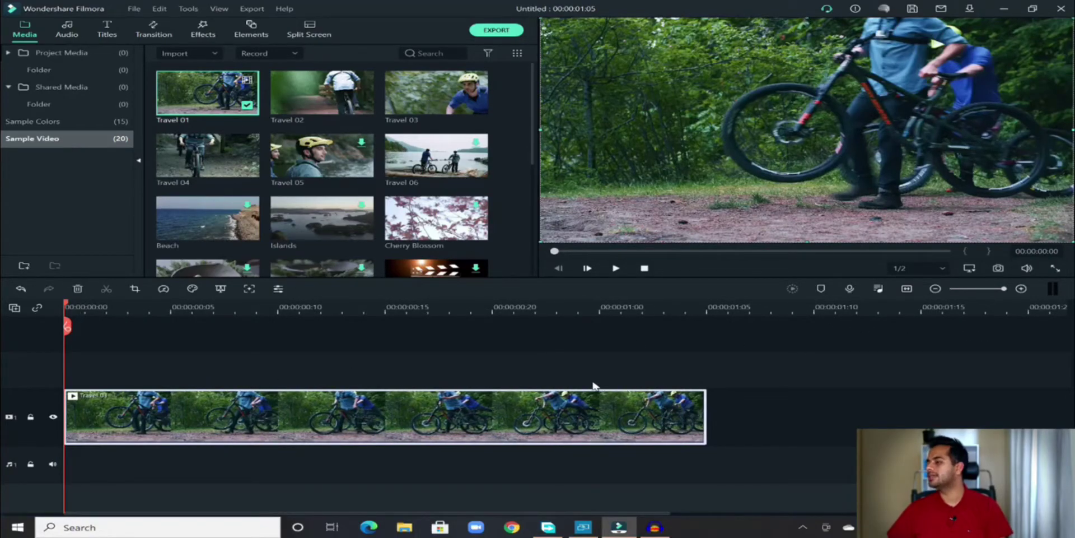
Step: Import the 'Crop a Video in Filmora' thumbnail from Downloads and place it on the track above Travel 01
click(106, 56)
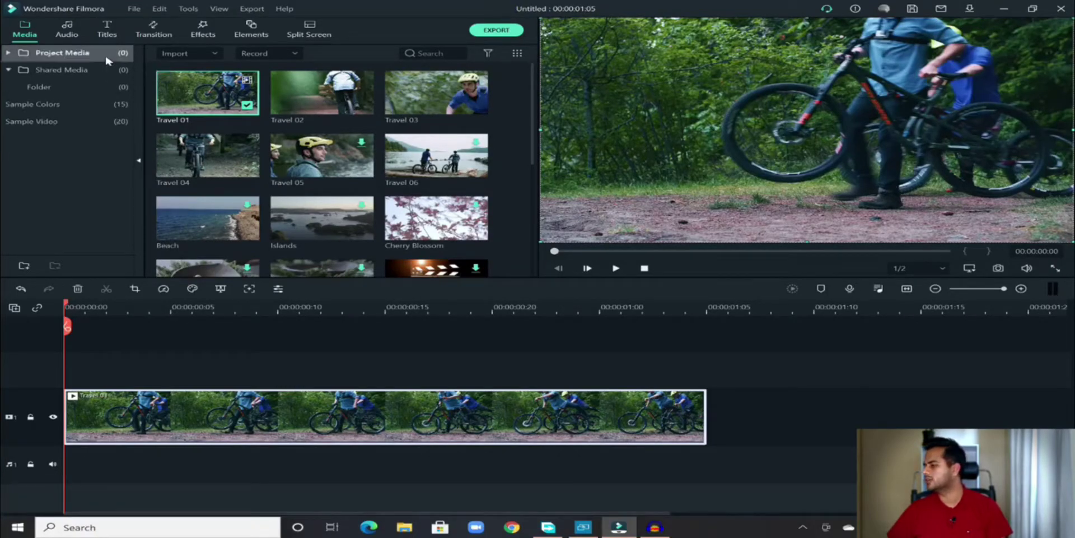
click(456, 171)
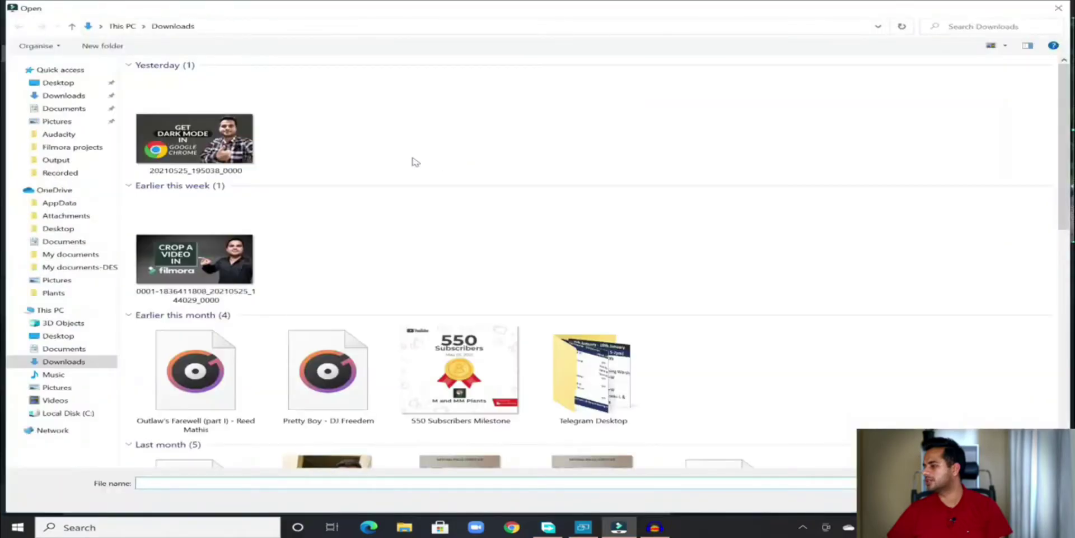
double_click(216, 252)
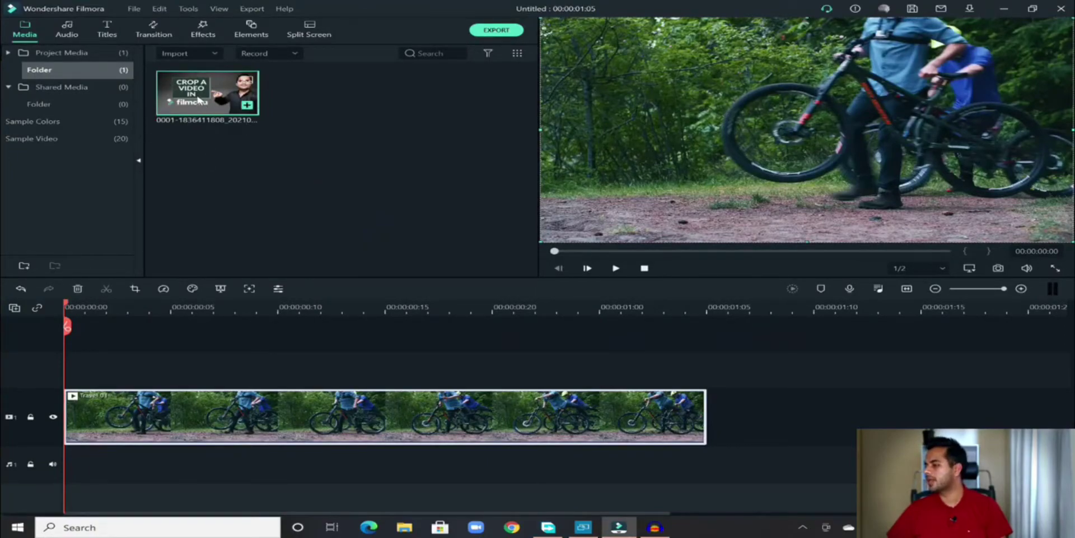
drag(199, 99, 156, 364)
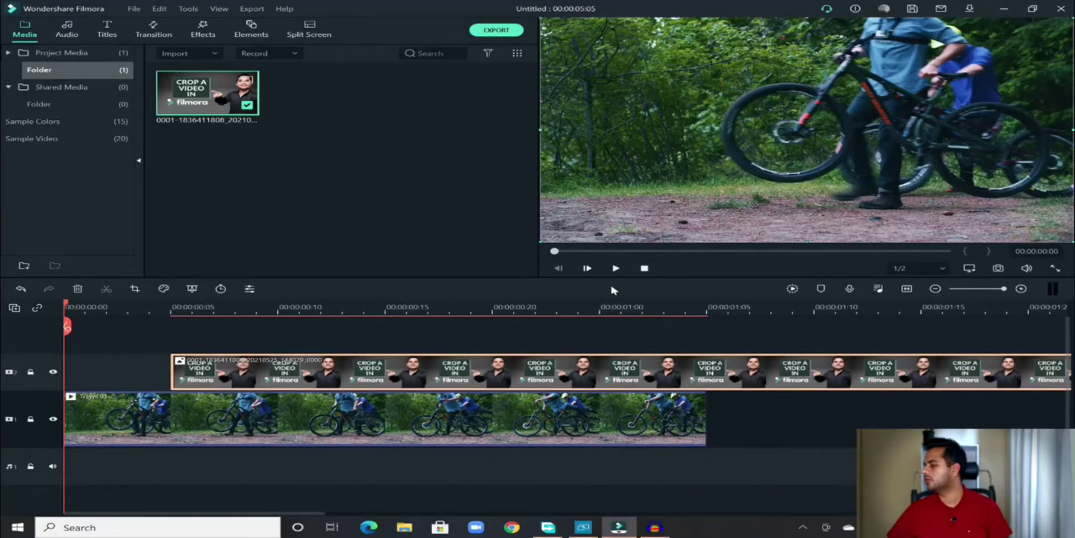
Step: Fit the project to the view and trim the overlay image to end at 00:00:00:17
click(907, 289)
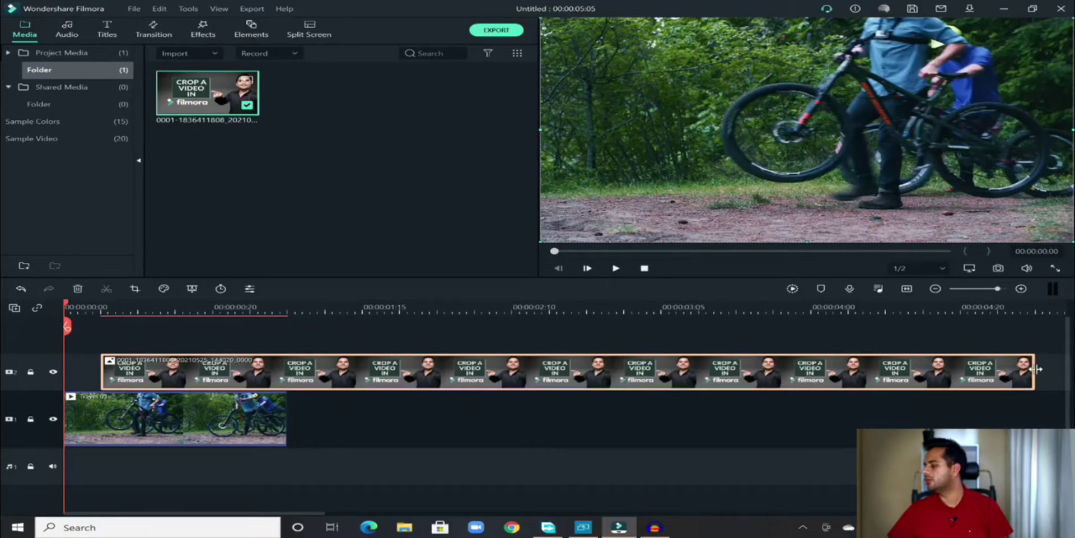
drag(1037, 370, 192, 366)
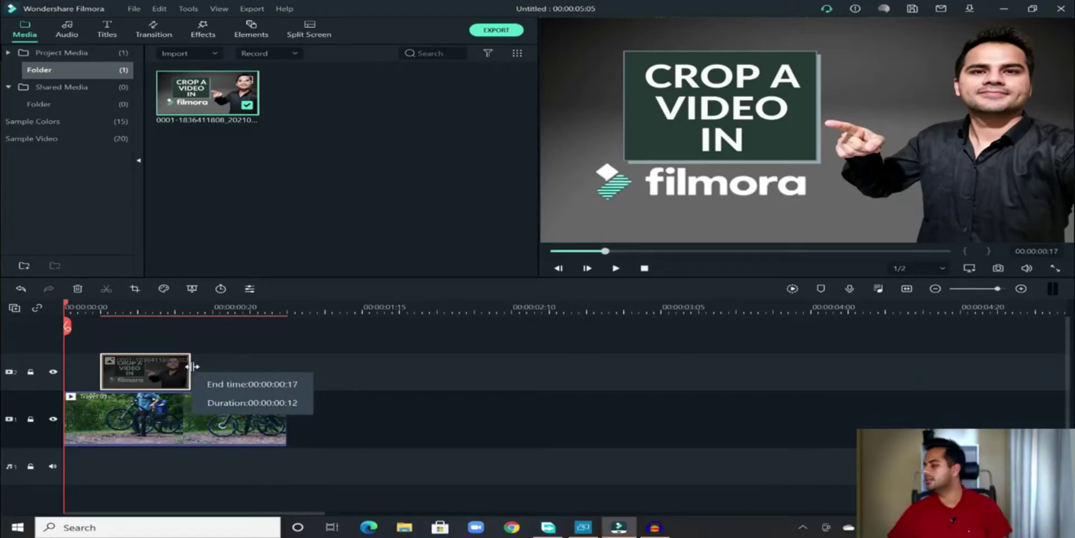
drag(192, 366, 192, 365)
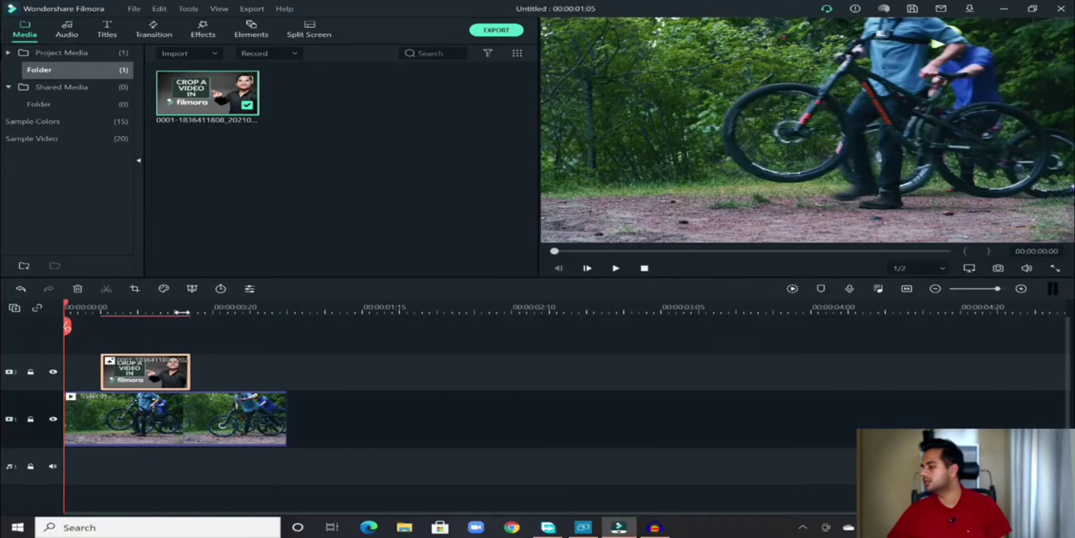
Step: Zoom back in, play the edit to preview the overlay, and rewind to the start
scroll(314, 319, up, 3)
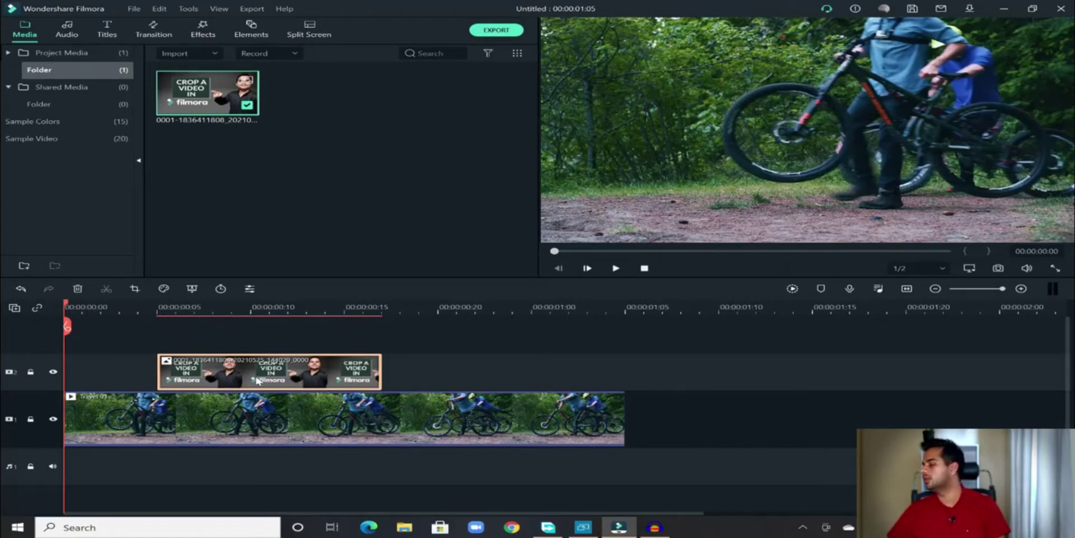
click(616, 269)
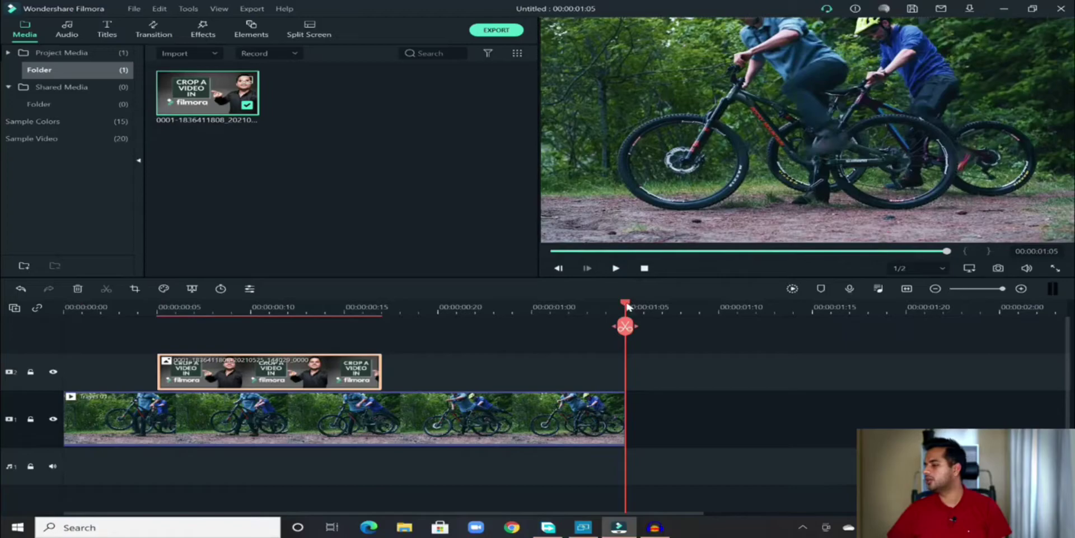
drag(625, 305, 66, 322)
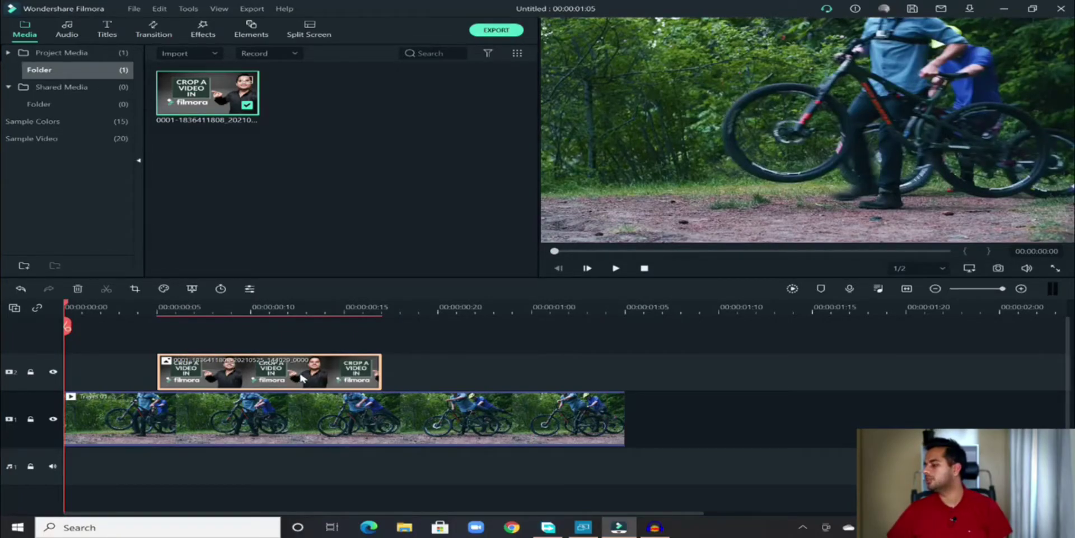
Step: Apply the legacy Fade Slide 1 animation preset to the thumbnail image clip and confirm with OK
double_click(303, 378)
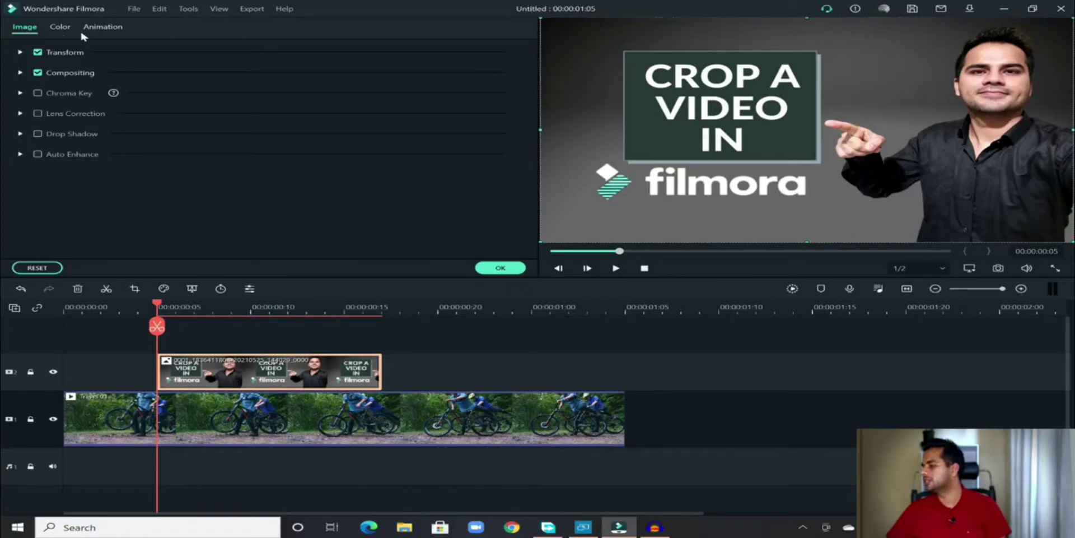
click(103, 28)
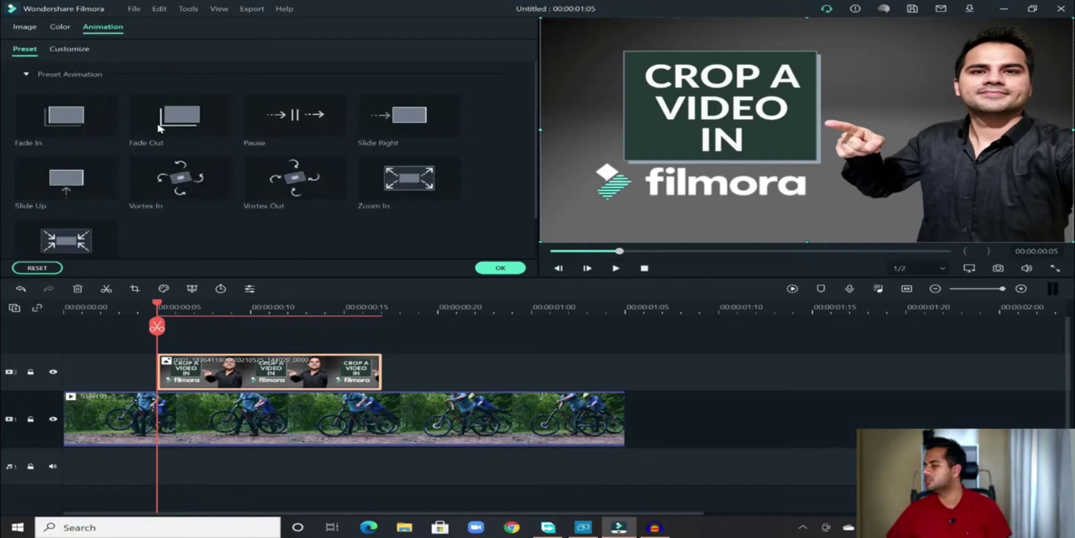
scroll(313, 214, down, 1)
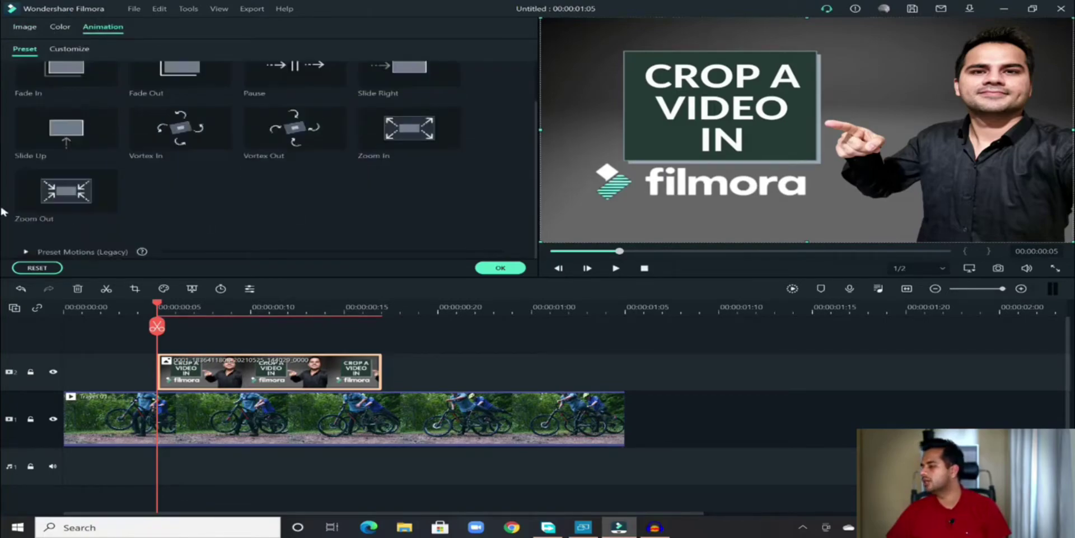
click(27, 253)
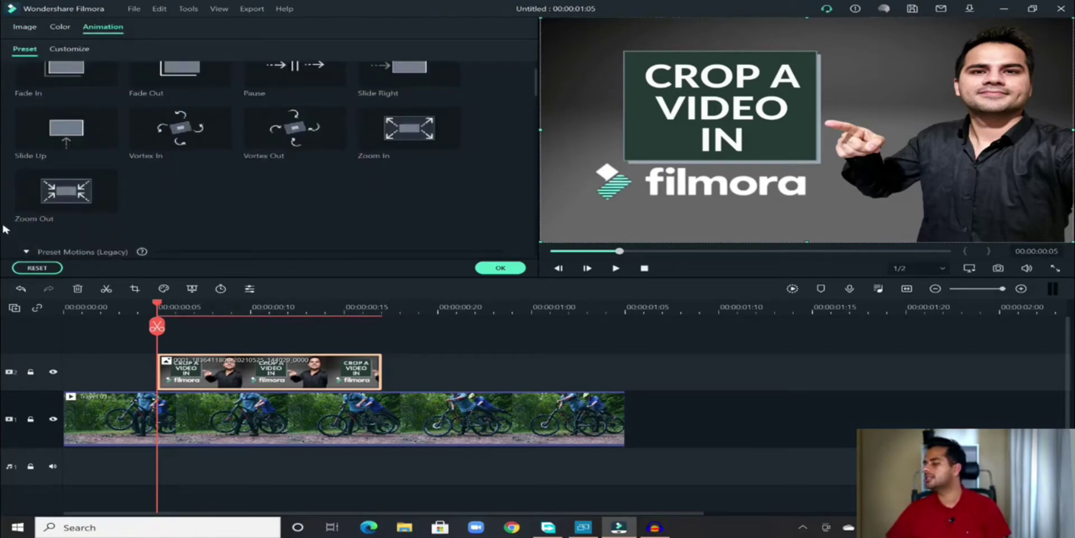
scroll(5, 228, down, 5)
scroll(4, 229, up, 6)
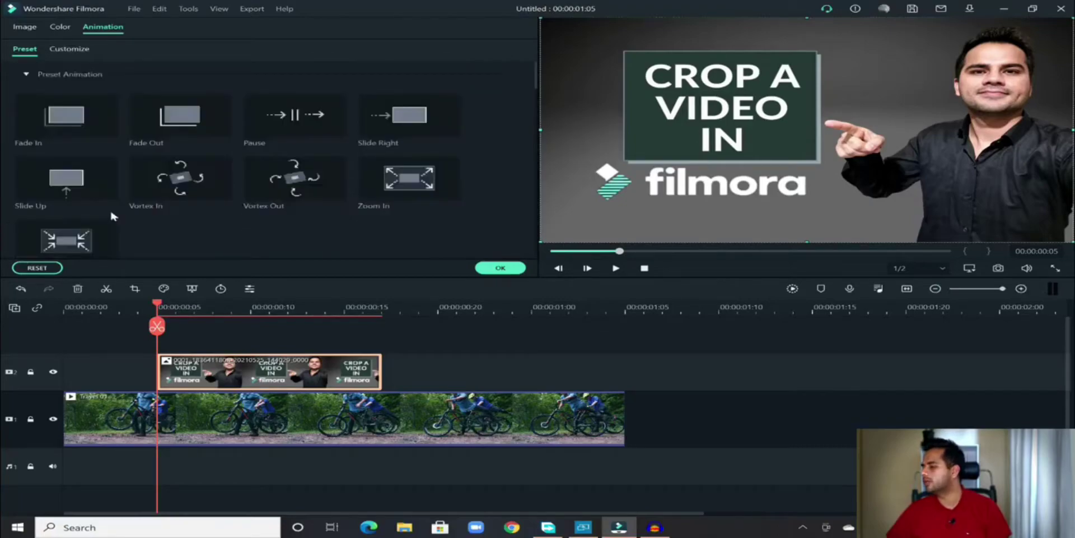
scroll(2, 208, down, 2)
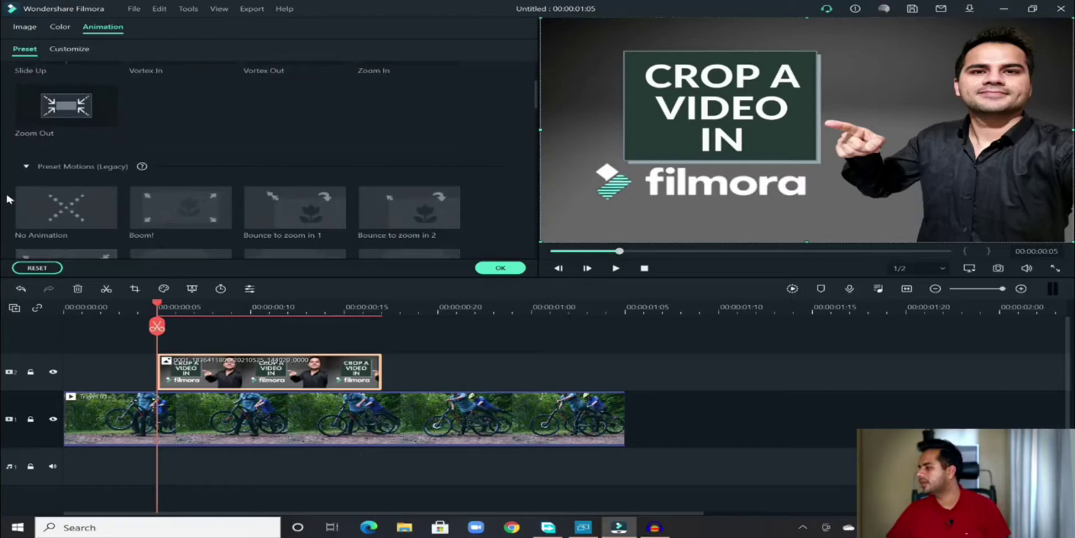
scroll(5, 201, down, 5)
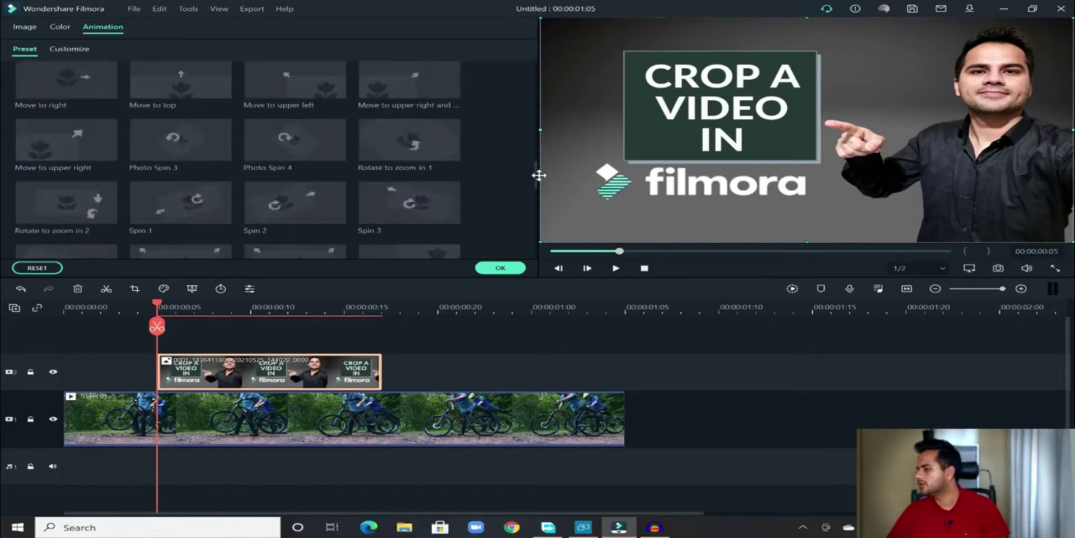
drag(536, 179, 537, 134)
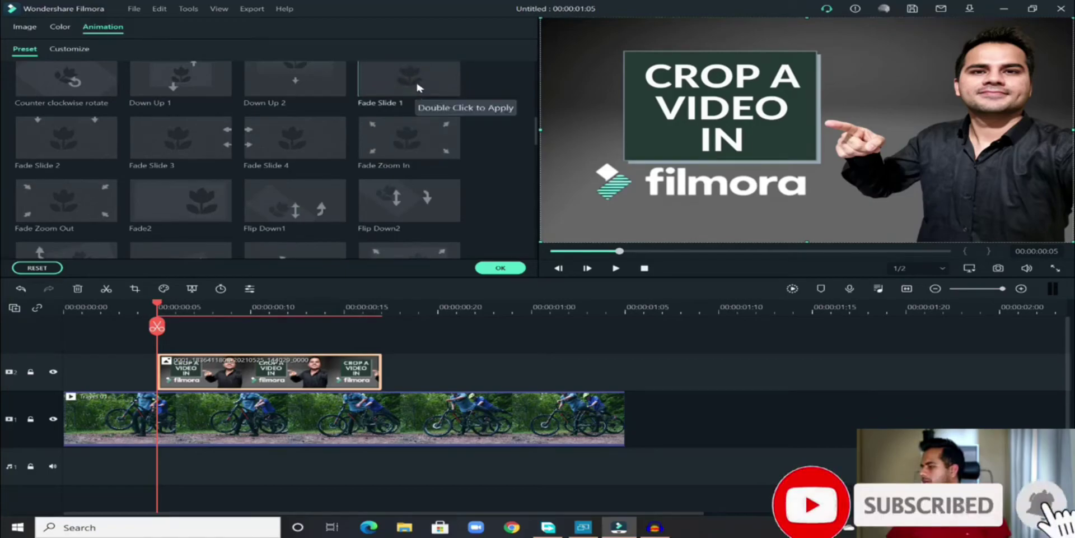
double_click(401, 90)
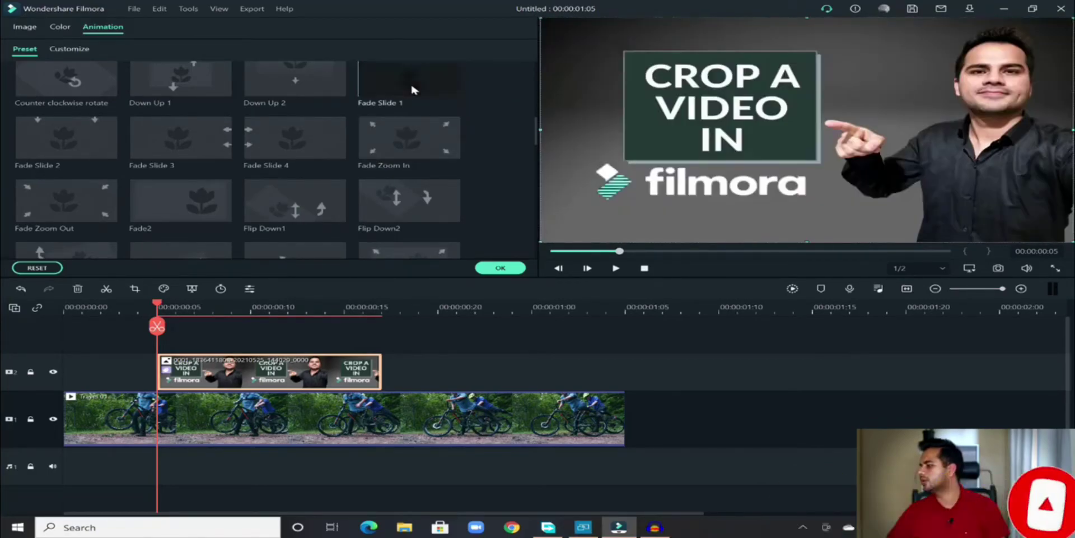
click(516, 268)
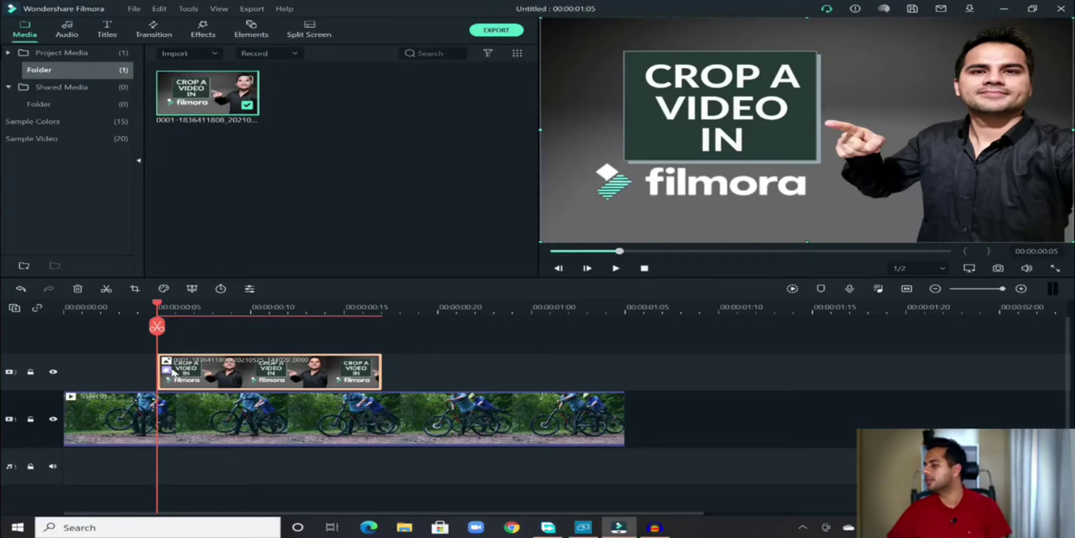
click(102, 307)
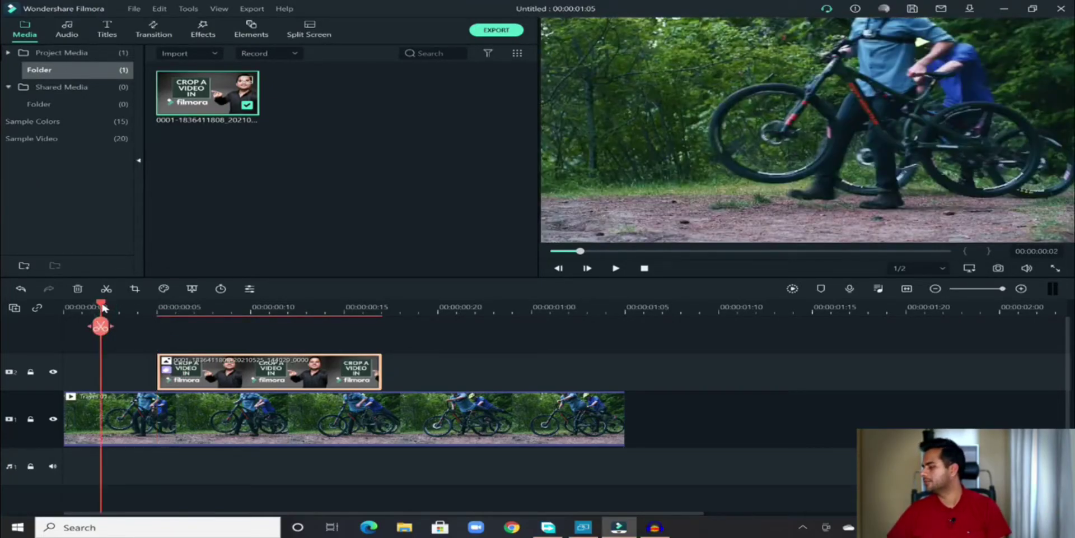
click(614, 269)
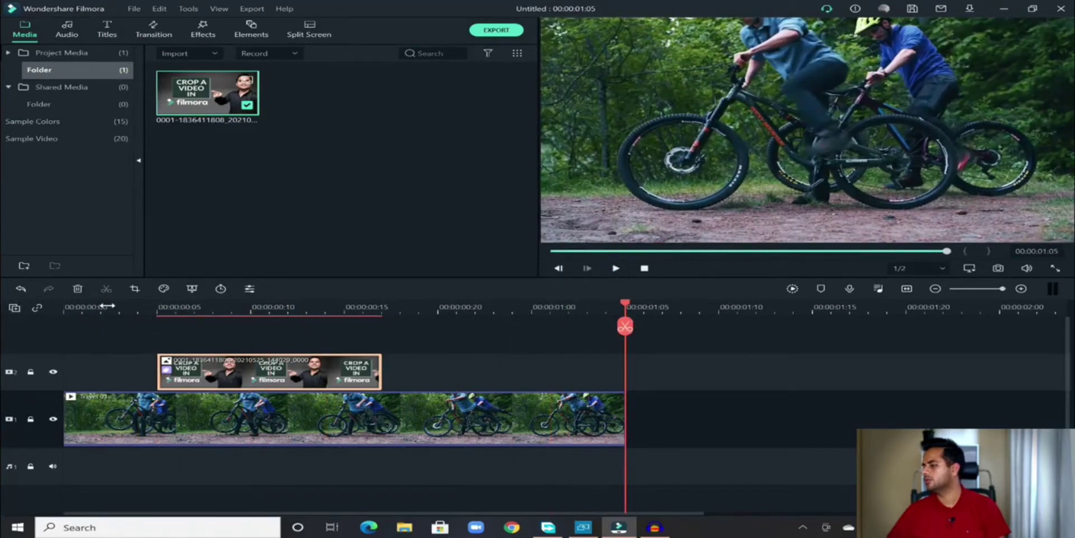
click(84, 306)
drag(82, 306, 65, 306)
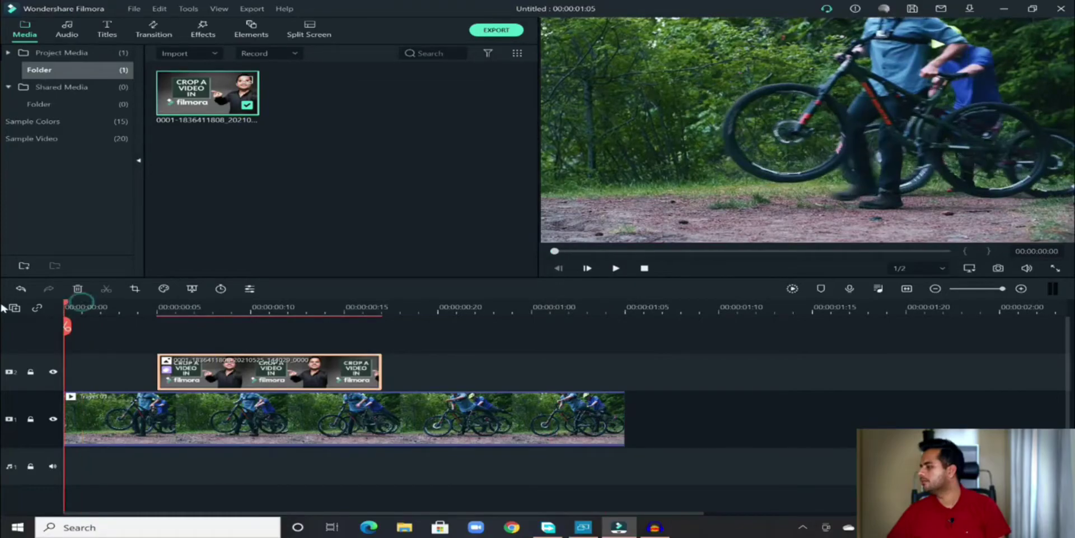
click(616, 268)
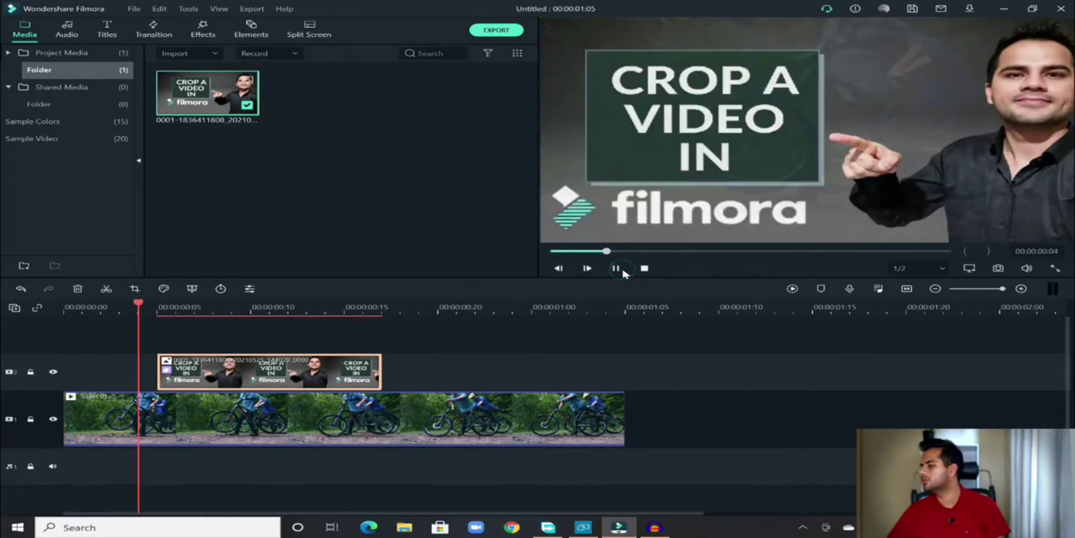
click(644, 267)
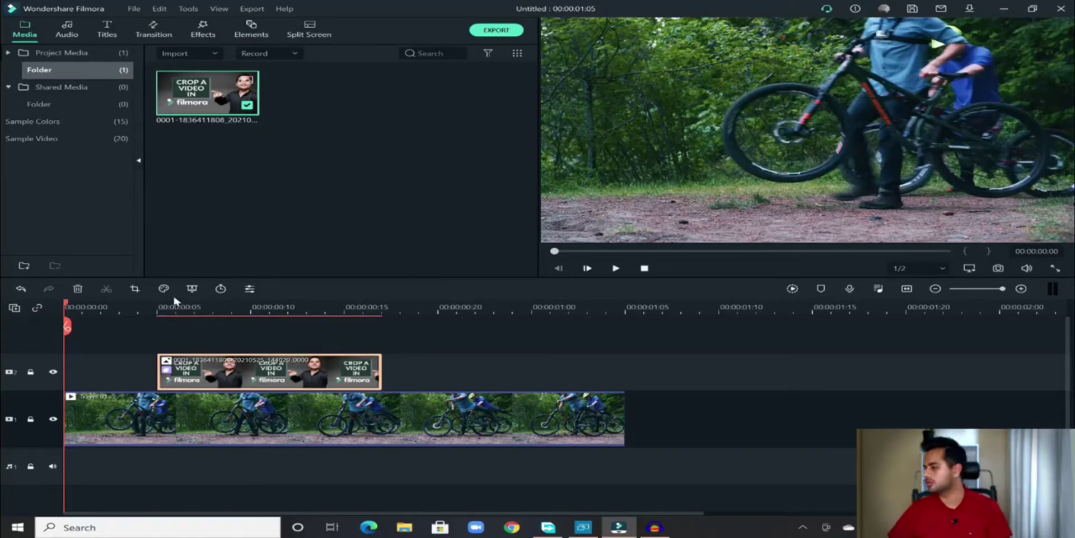
Step: Shorten the Travel 01 bikes clip from its end and fit the project to the view
click(566, 431)
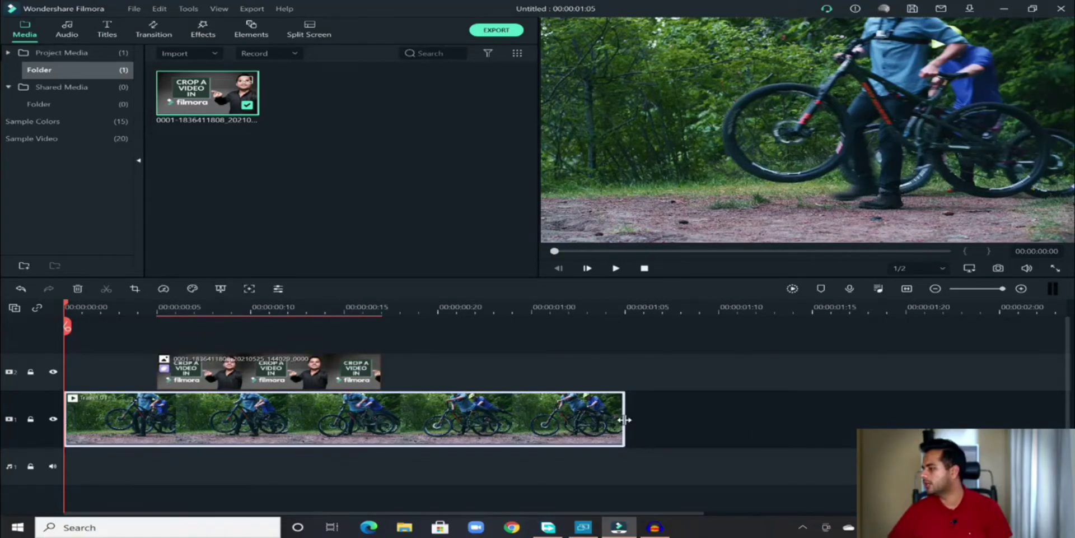
drag(624, 419, 64, 419)
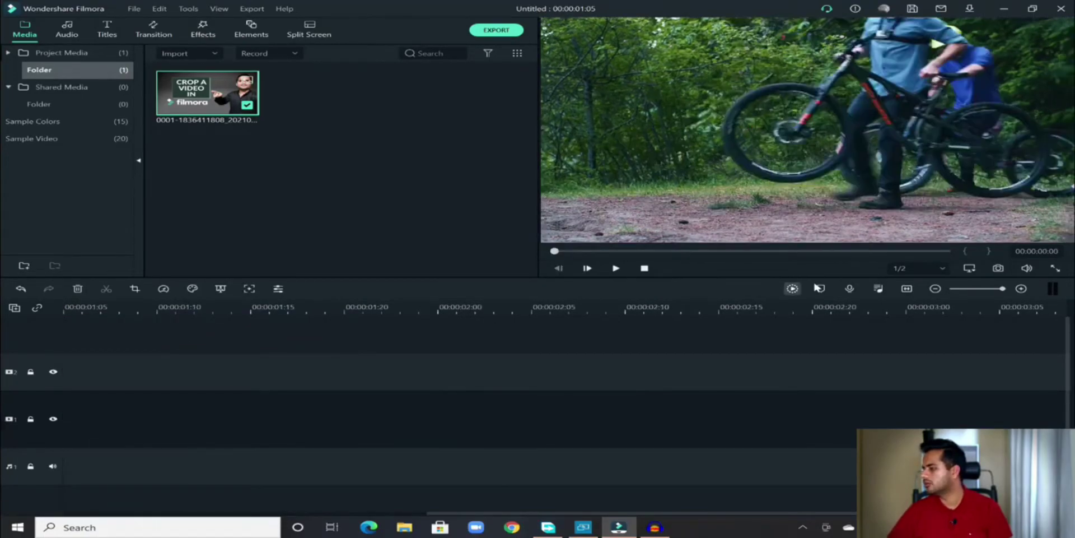
click(908, 288)
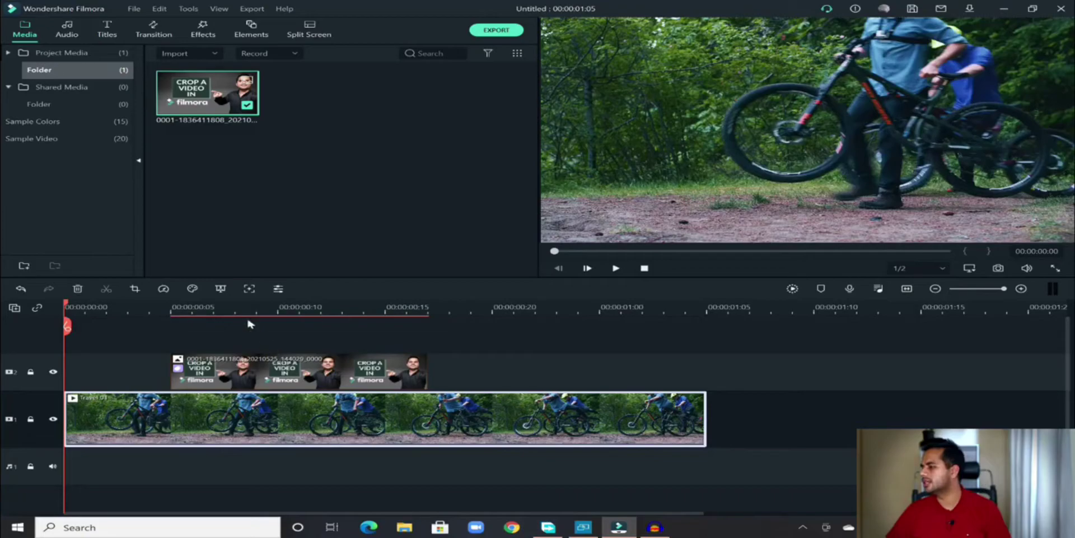
Step: Add the Travel 02 sample clip after the bikes clip on the main track
click(259, 234)
click(104, 138)
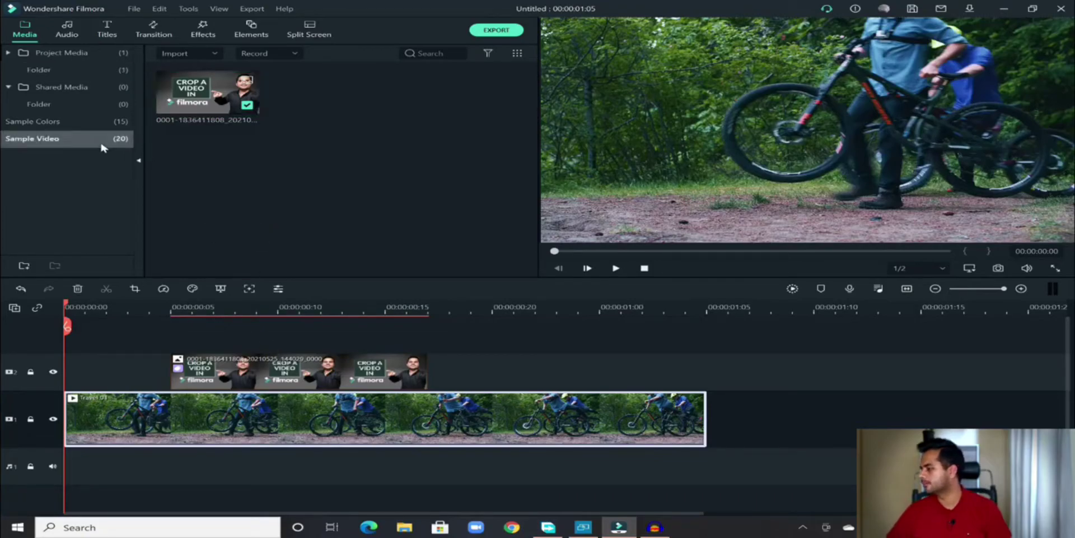
drag(322, 94, 717, 434)
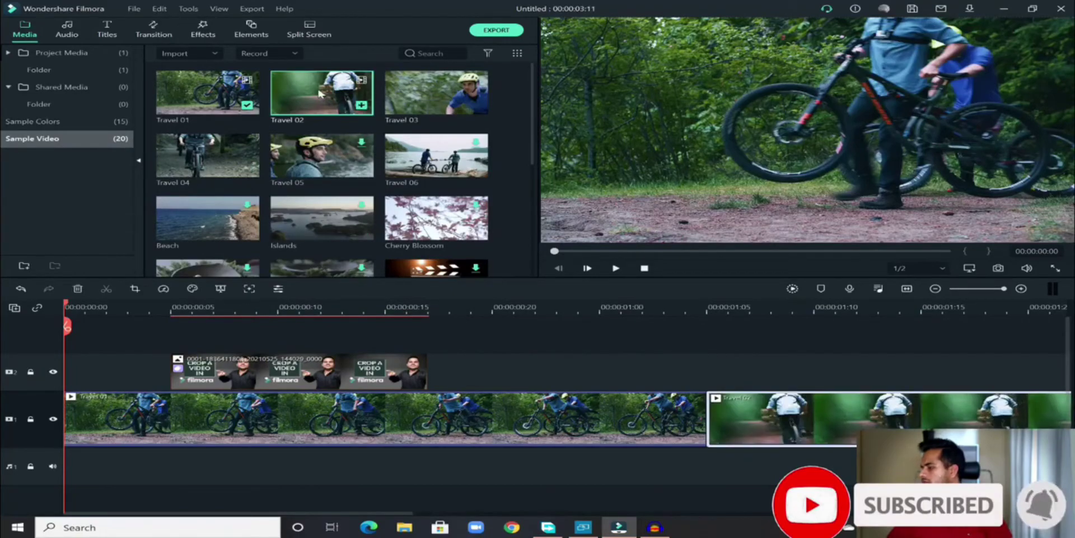
click(907, 289)
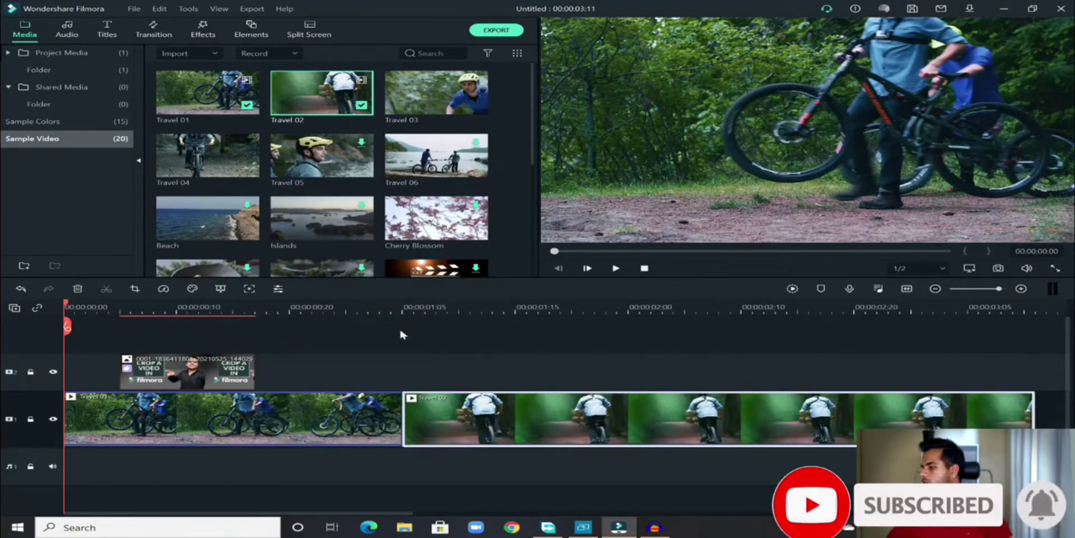
Step: Extend the overlay picture to about 00:00:02:05, then play and rewind to check it
click(190, 377)
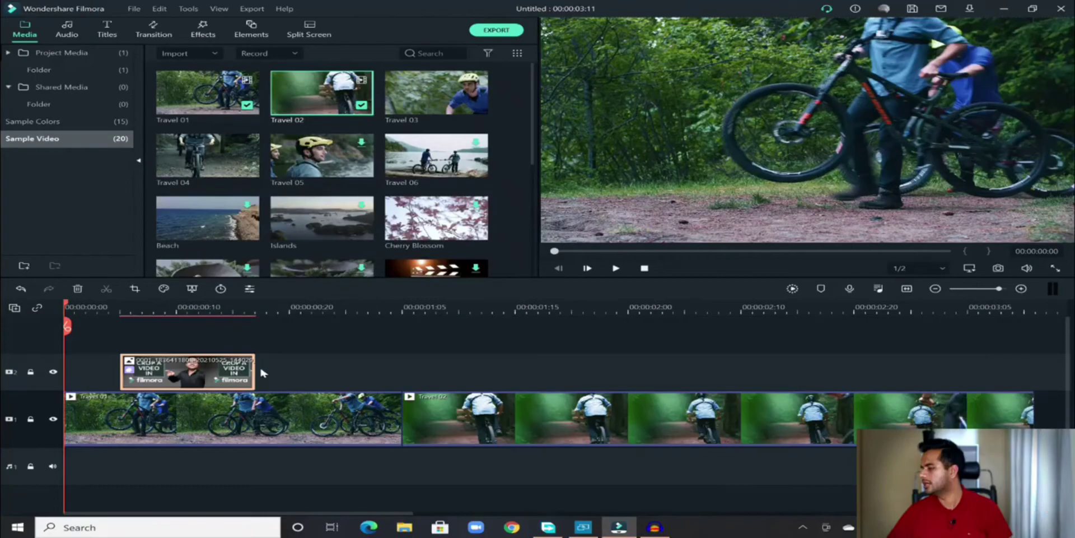
drag(254, 371, 681, 352)
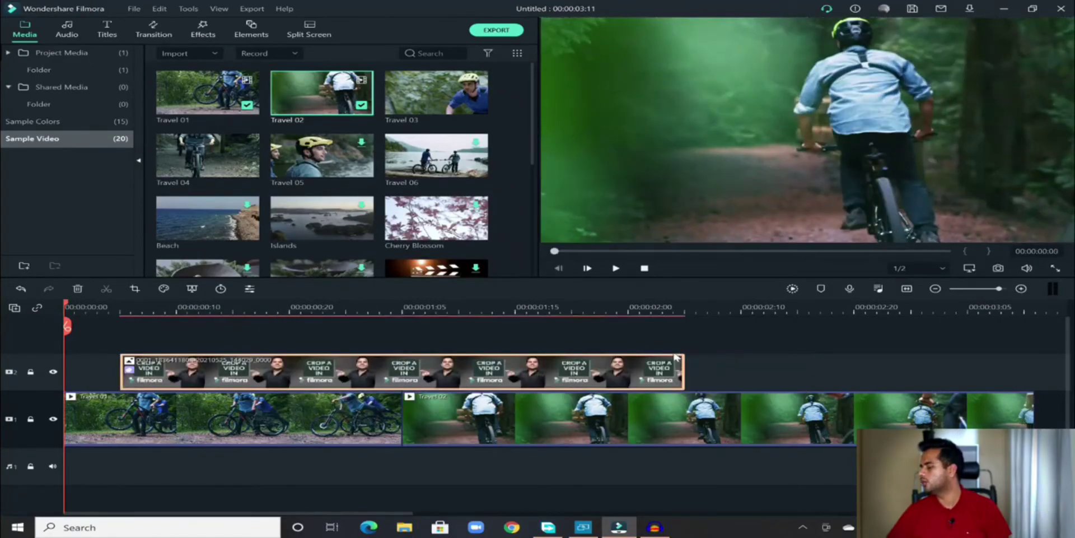
click(620, 269)
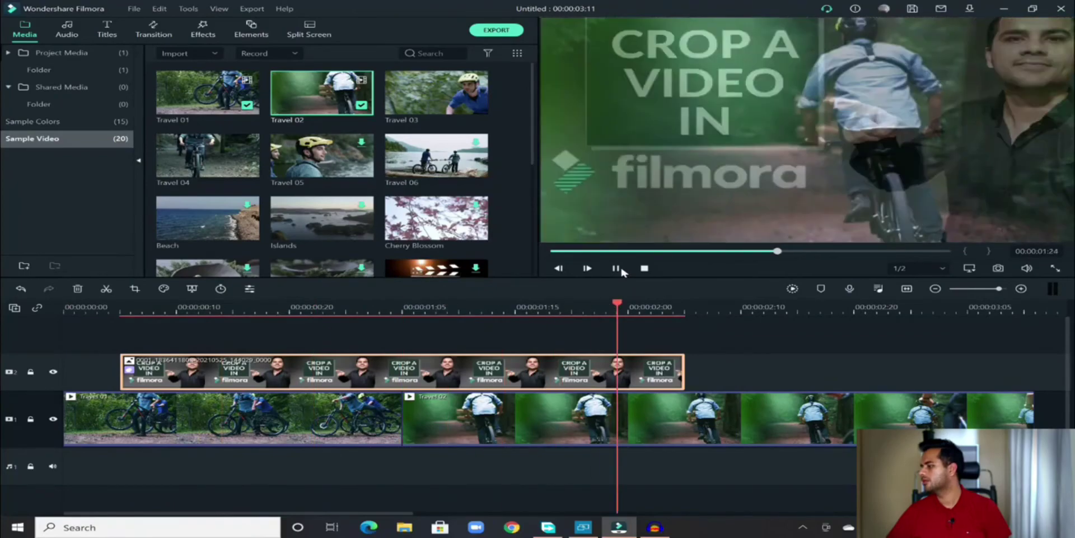
click(619, 269)
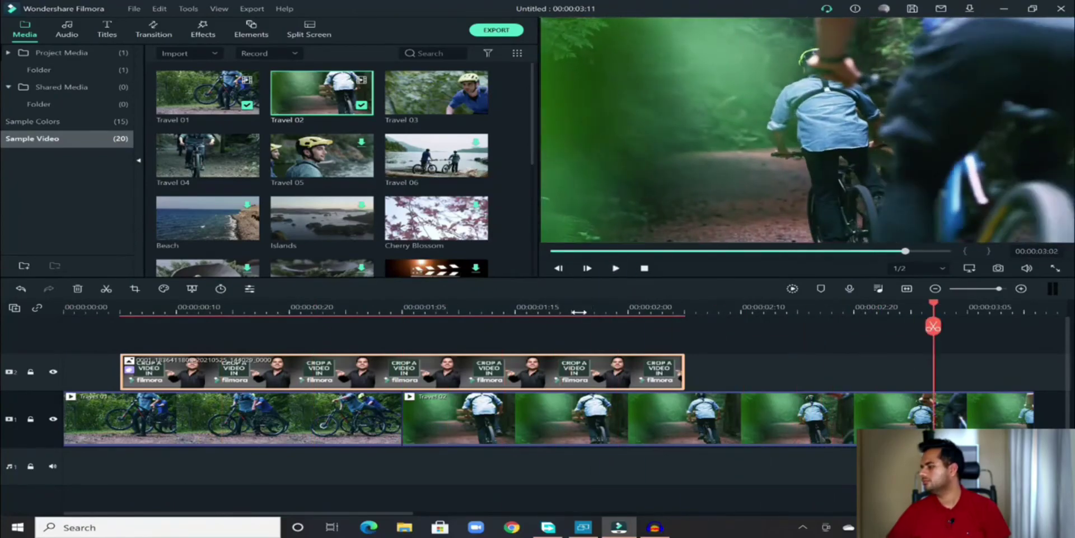
click(538, 306)
drag(538, 307, 65, 306)
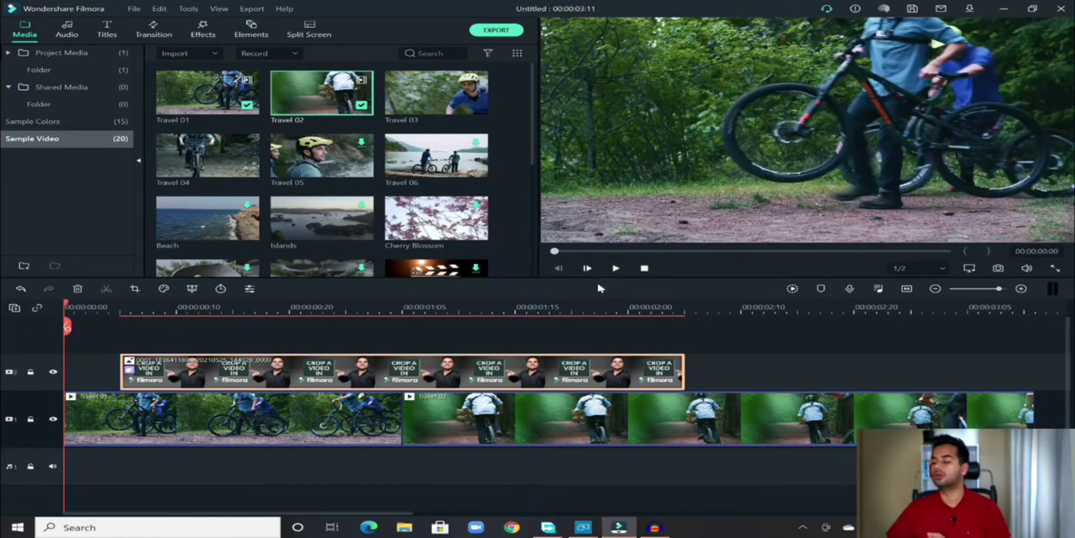